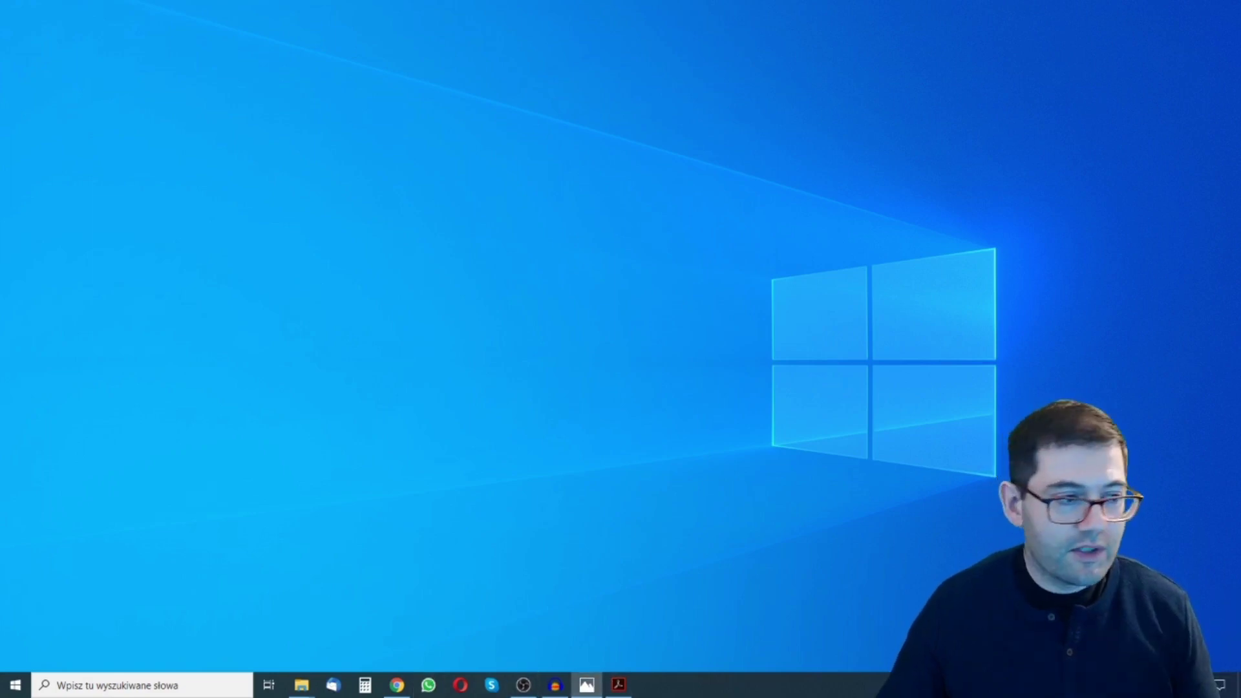
- Restore the Photos window showing the scanned Exercise 2 banking worksheet
{"action": "left_click", "coordinate": [587, 685]}
- Maximize Photos and enlarge the Exercise 2 word box and instructions, then switch to Acrobat
{"action": "double_click", "coordinate": [455, 142]}
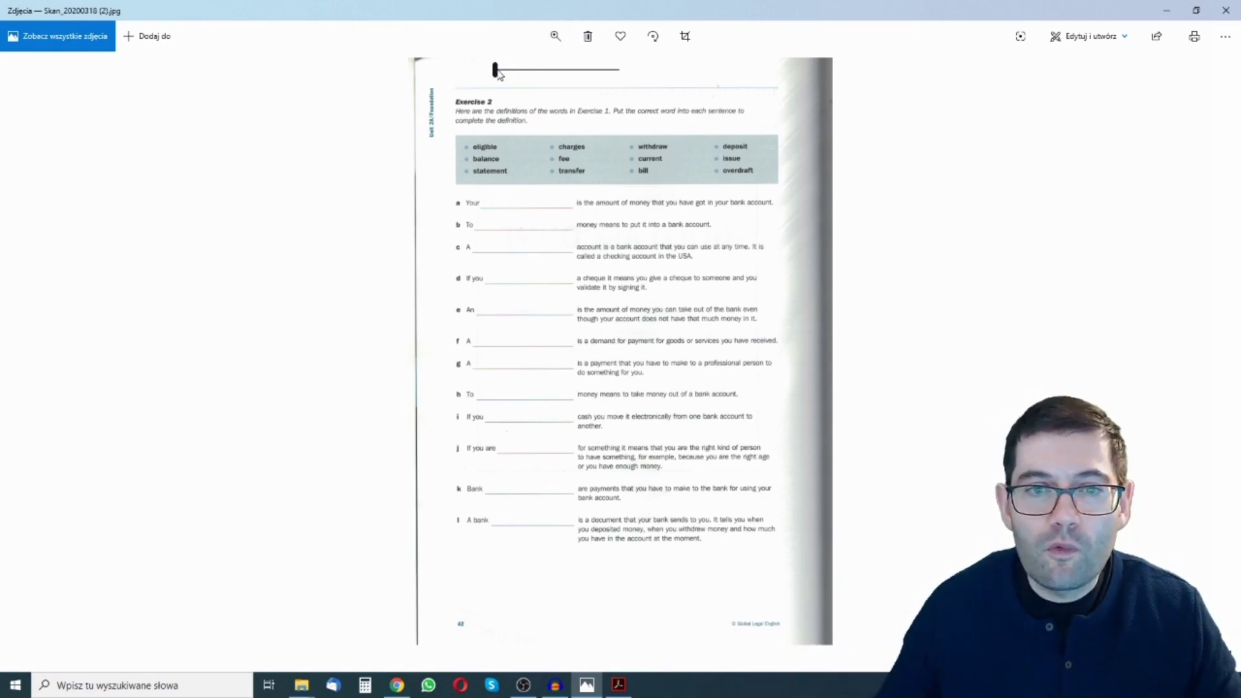
{"action": "mouse_move", "coordinate": [497, 71]}
{"action": "left_mouse_down"}
{"action": "mouse_move", "coordinate": [515, 71]}
{"action": "mouse_move", "coordinate": [505, 70]}
{"action": "left_mouse_up"}
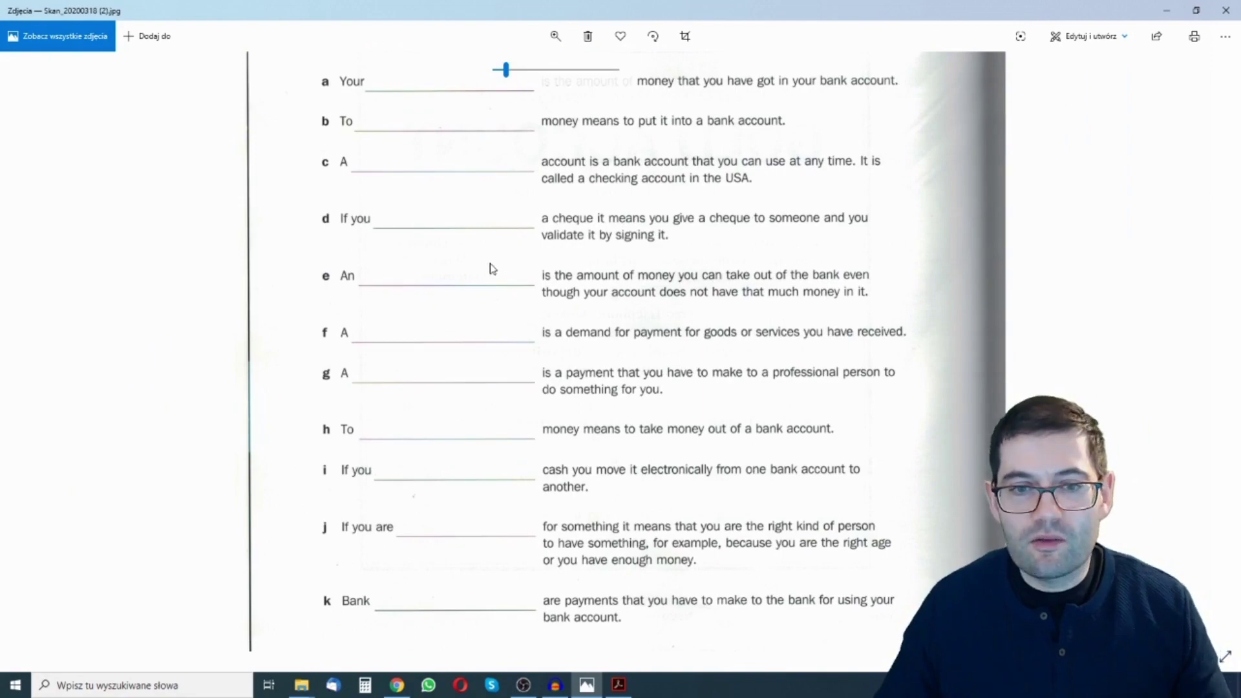
{"action": "mouse_move", "coordinate": [490, 269]}
{"action": "left_mouse_down"}
{"action": "mouse_move", "coordinate": [530, 408]}
{"action": "mouse_move", "coordinate": [513, 350]}
{"action": "left_mouse_up"}
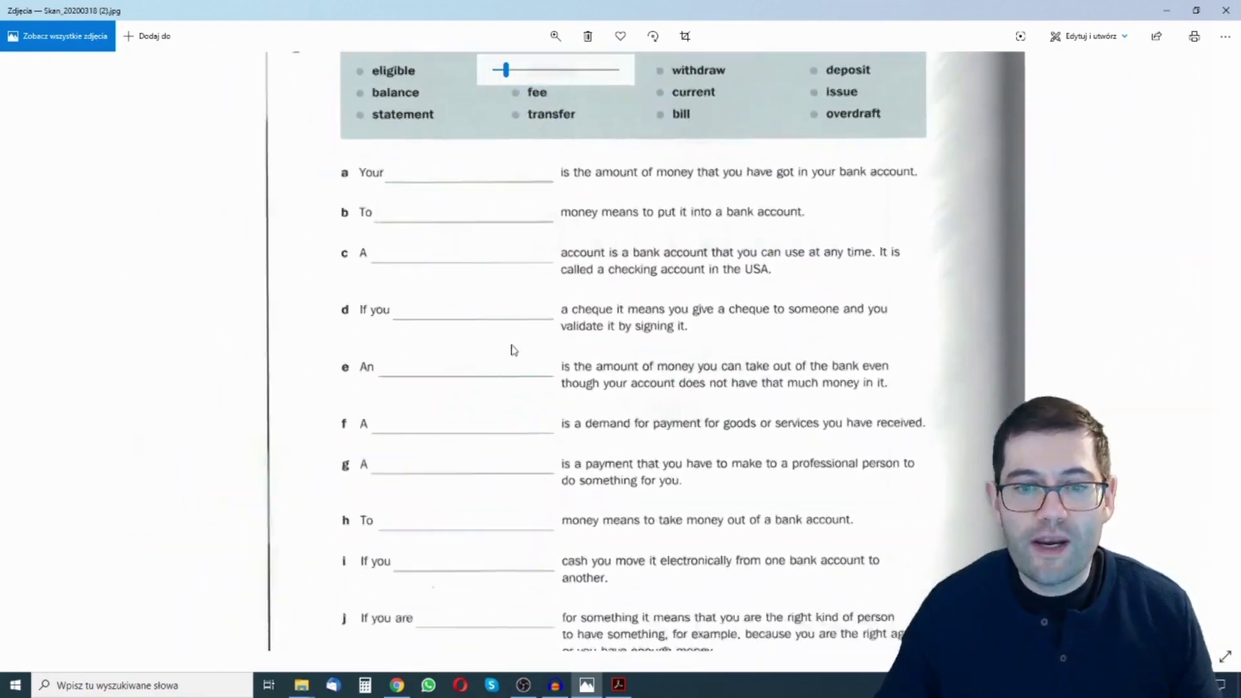
{"action": "mouse_move", "coordinate": [513, 350]}
{"action": "left_mouse_down"}
{"action": "mouse_move", "coordinate": [252, 421]}
{"action": "mouse_move", "coordinate": [405, 420]}
{"action": "mouse_move", "coordinate": [384, 391]}
{"action": "left_mouse_up"}
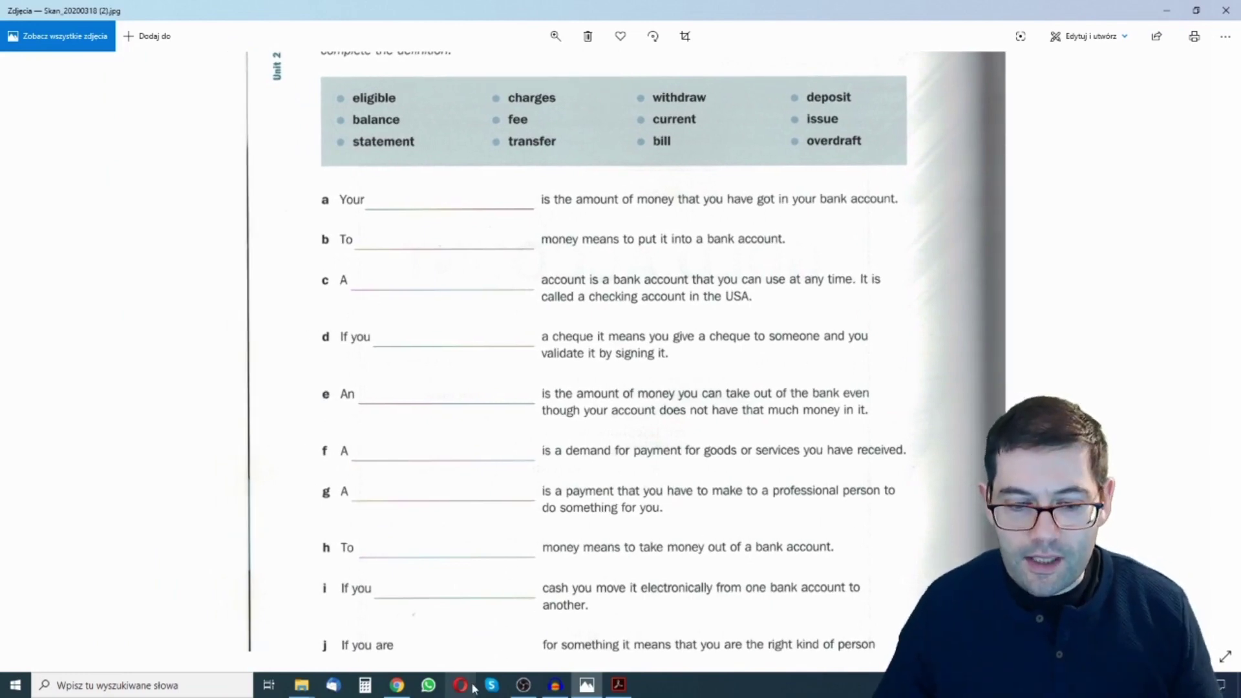
{"action": "left_click", "coordinate": [617, 689]}
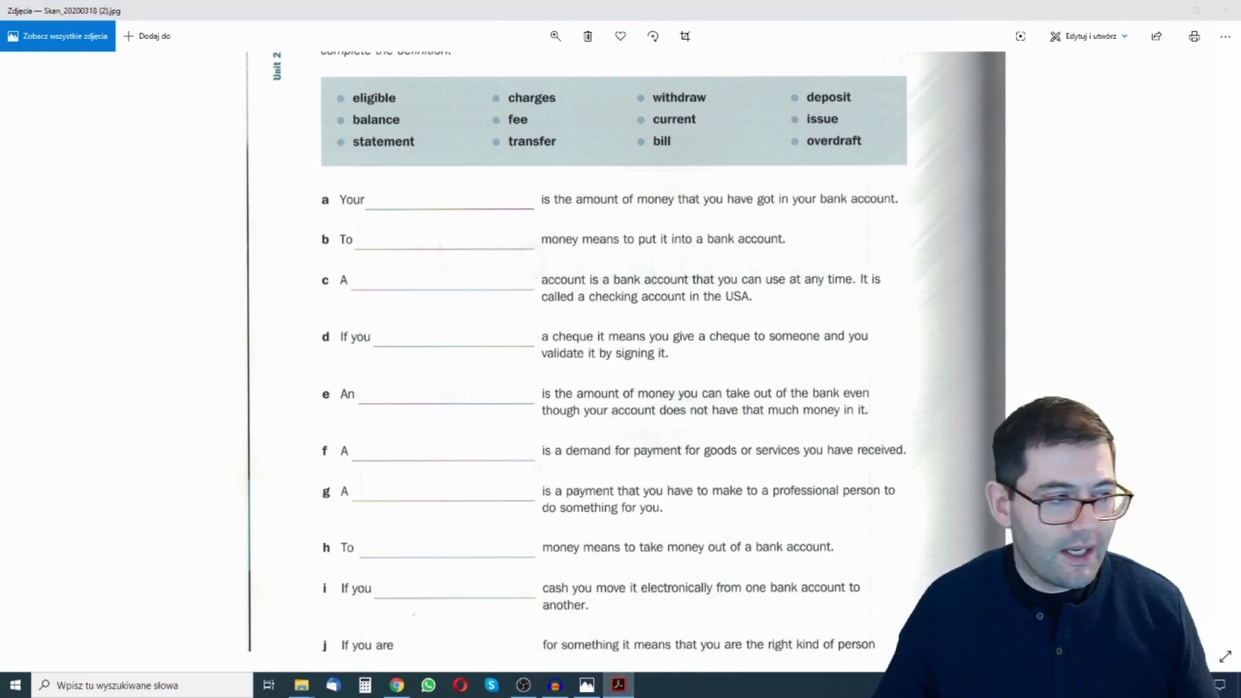
- Maximize Acrobat, pan the 300% Unit 1a.pdf page over items a–d and headings, then minimize
{"action": "double_click", "coordinate": [673, 86]}
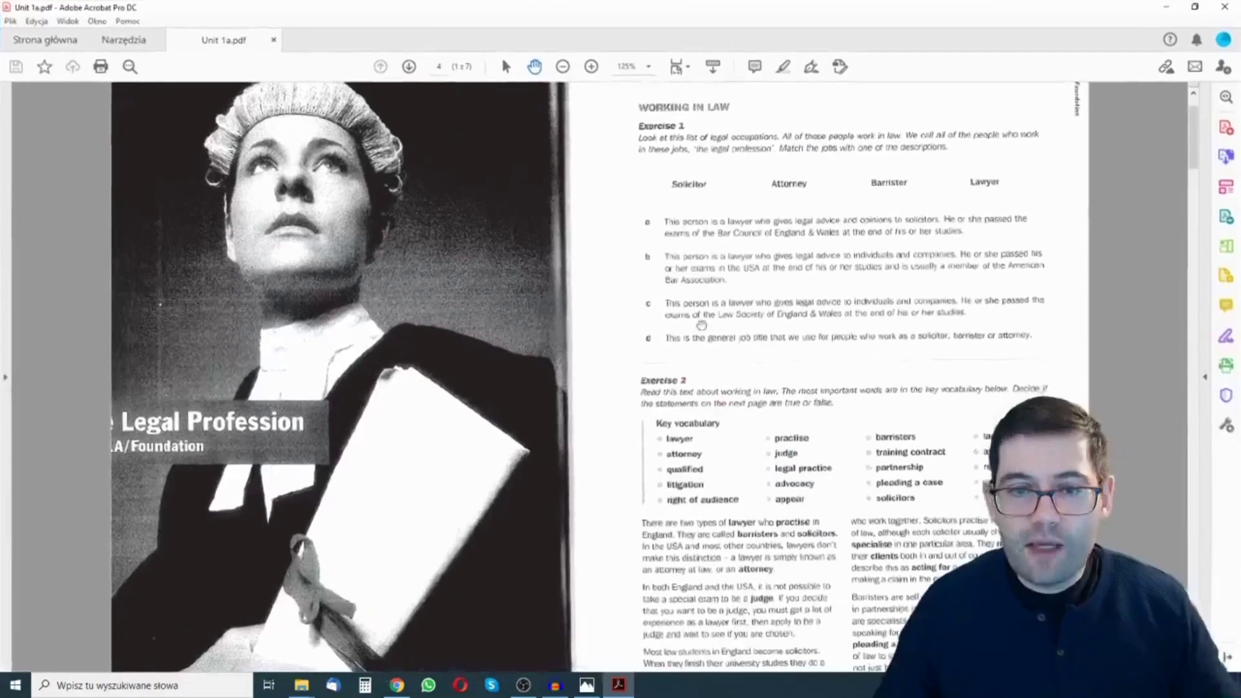
{"action": "scroll", "coordinate": [682, 438], "scroll_direction": "up", "scroll_amount": 3, "text": "ctrl"}
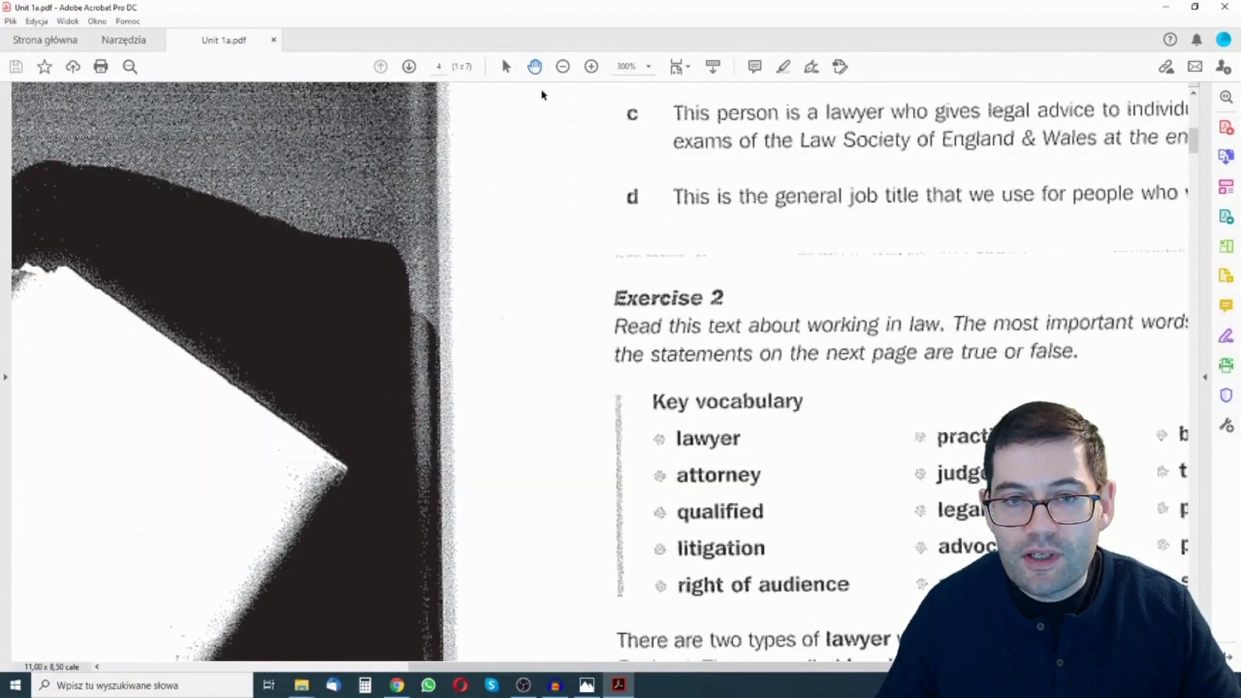
{"action": "mouse_move", "coordinate": [609, 283]}
{"action": "left_mouse_down"}
{"action": "mouse_move", "coordinate": [541, 269]}
{"action": "mouse_move", "coordinate": [378, 446]}
{"action": "mouse_move", "coordinate": [624, 387]}
{"action": "mouse_move", "coordinate": [572, 213]}
{"action": "mouse_move", "coordinate": [278, 249]}
{"action": "mouse_move", "coordinate": [136, 344]}
{"action": "mouse_move", "coordinate": [179, 108]}
{"action": "mouse_move", "coordinate": [361, 1]}
{"action": "mouse_move", "coordinate": [406, 346]}
{"action": "left_mouse_up"}
{"action": "mouse_move", "coordinate": [987, 172]}
{"action": "left_mouse_down"}
{"action": "mouse_move", "coordinate": [632, 485]}
{"action": "mouse_move", "coordinate": [968, 214]}
{"action": "mouse_move", "coordinate": [1033, 133]}
{"action": "left_mouse_up"}
{"action": "left_click_drag", "start_coordinate": [437, 283], "coordinate": [454, 238]}
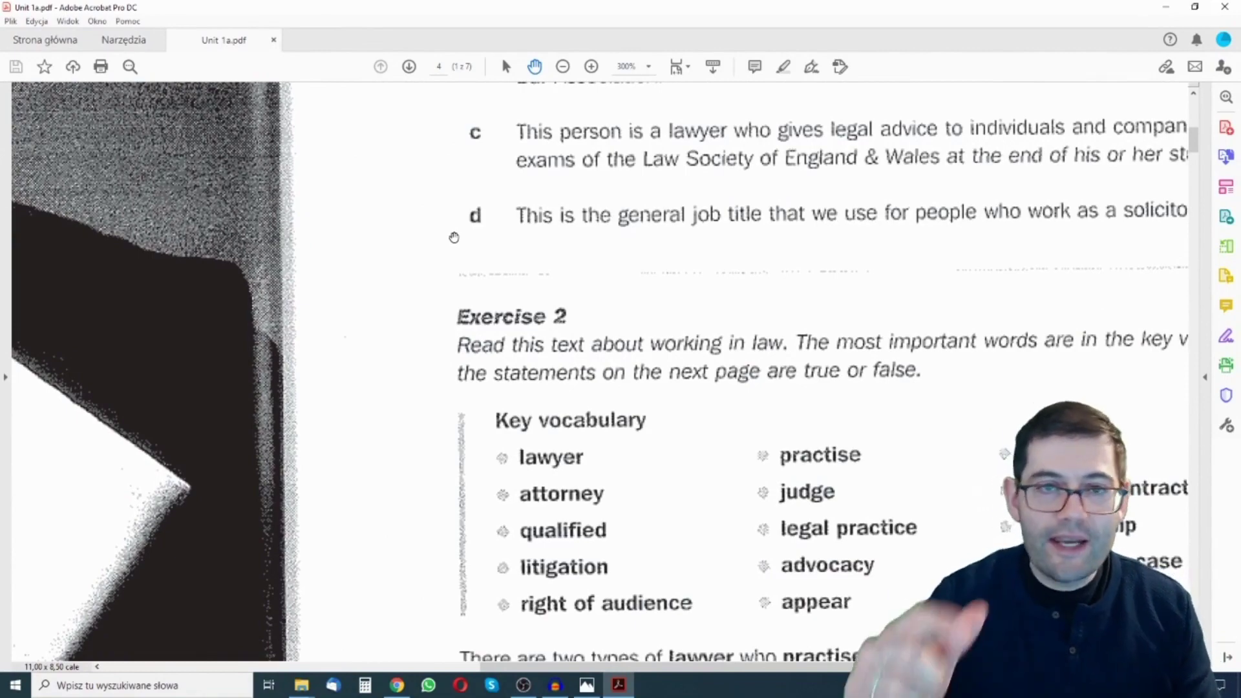
{"action": "mouse_move", "coordinate": [784, 202]}
{"action": "left_mouse_down"}
{"action": "mouse_move", "coordinate": [521, 471]}
{"action": "mouse_move", "coordinate": [508, 521]}
{"action": "mouse_move", "coordinate": [773, 430]}
{"action": "mouse_move", "coordinate": [931, 352]}
{"action": "mouse_move", "coordinate": [906, 358]}
{"action": "left_mouse_up"}
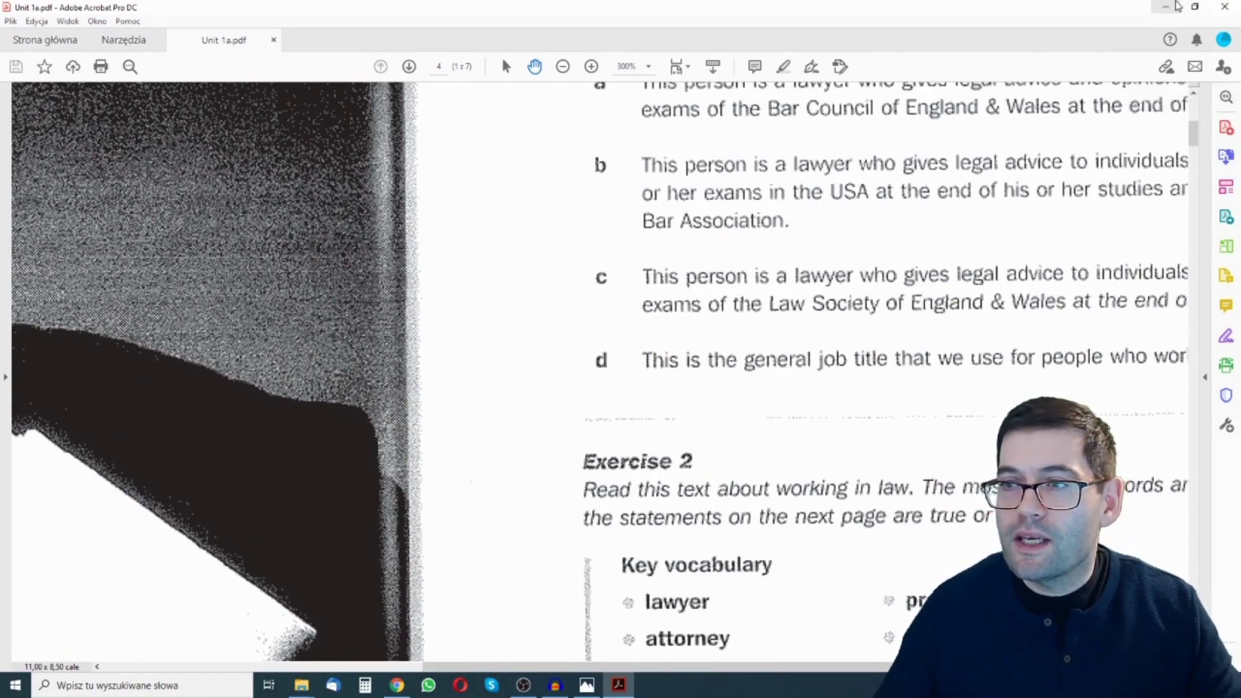
{"action": "left_click", "coordinate": [1165, 8]}
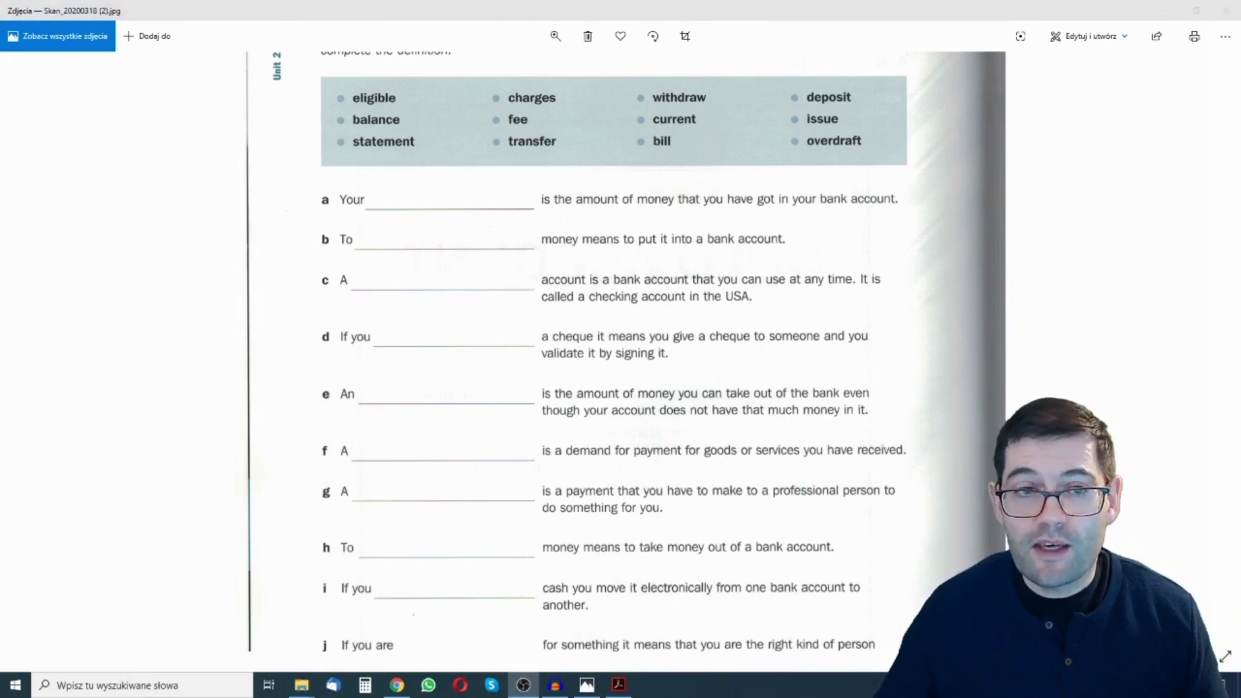
- Zoom Photos out to the whole banking worksheet page and bring OBS back up
{"action": "left_click", "coordinate": [461, 14]}
{"action": "scroll", "coordinate": [507, 166], "scroll_direction": "down", "scroll_amount": 1}
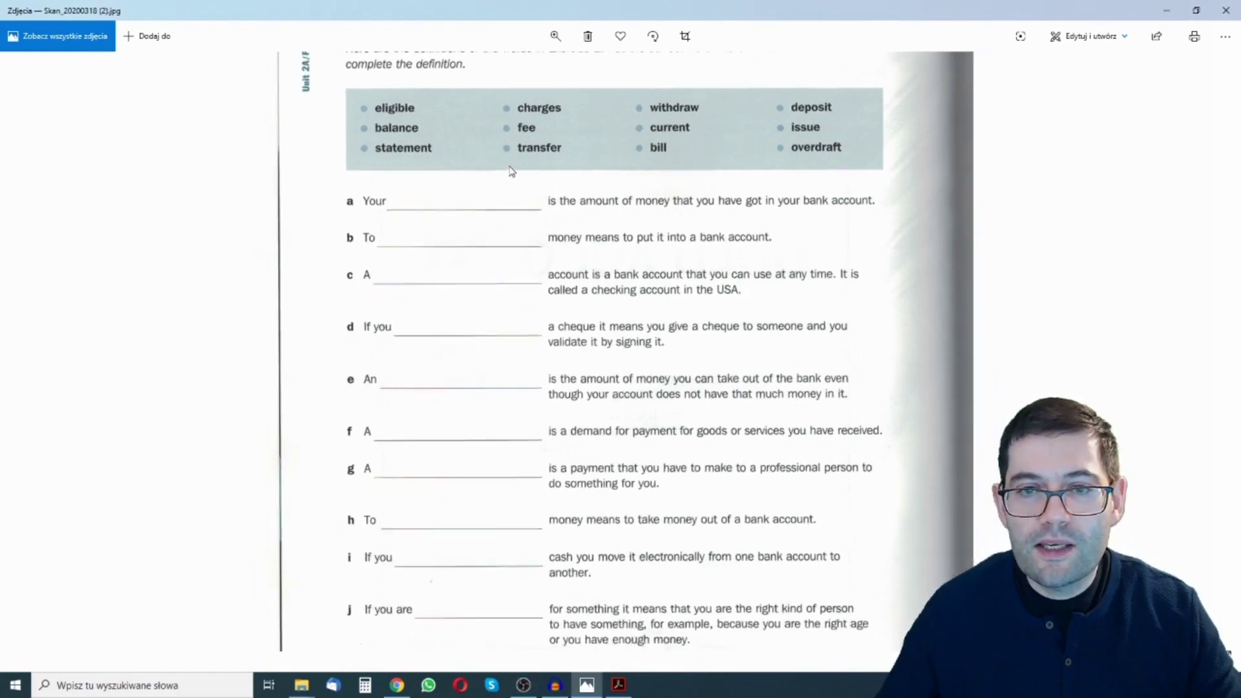
{"action": "scroll", "coordinate": [507, 165], "scroll_direction": "down", "scroll_amount": 1}
{"action": "scroll", "coordinate": [511, 170], "scroll_direction": "down", "scroll_amount": 1}
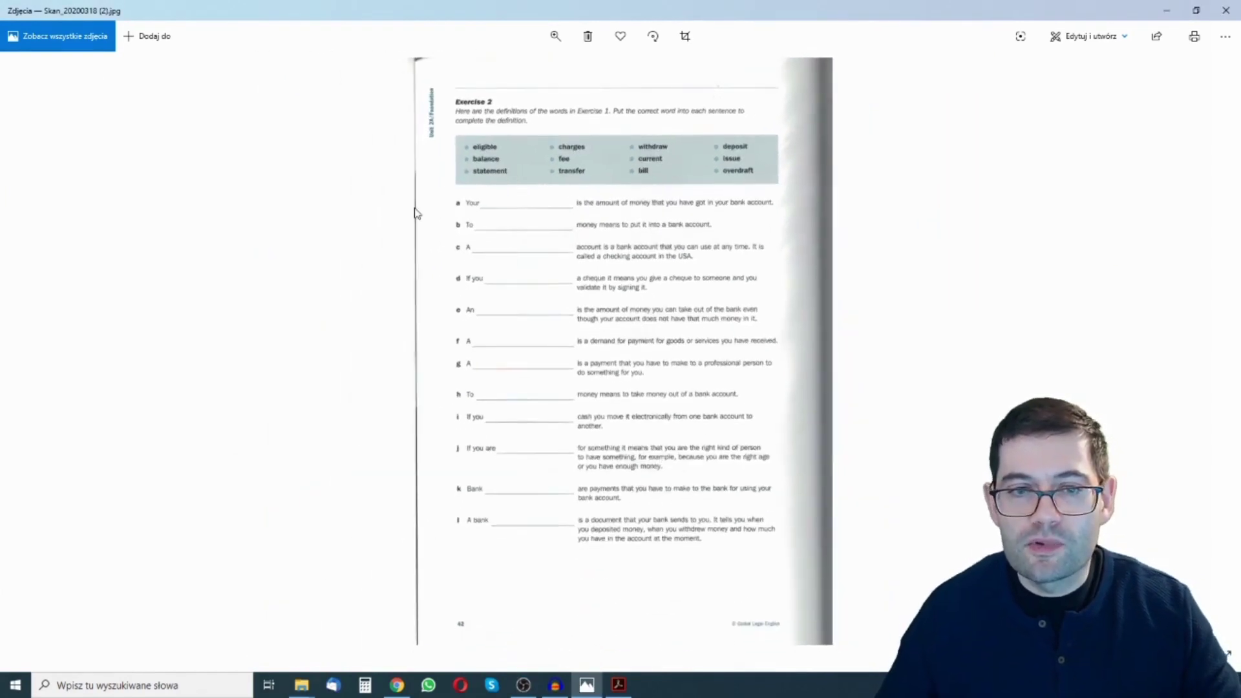
{"action": "key", "text": "alt+Tab"}
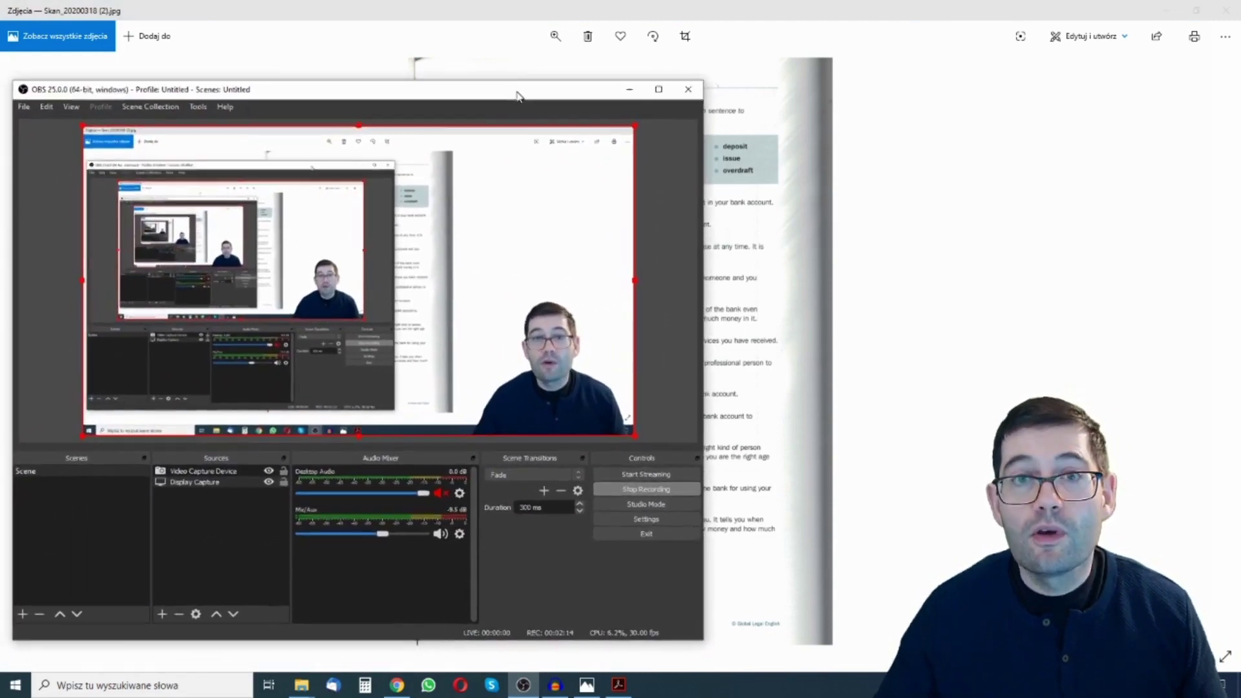
- Resize the webcam overlay to the lower-right and shrink the display capture toward the top-right
{"action": "left_click_drag", "start_coordinate": [518, 98], "coordinate": [581, 95]}
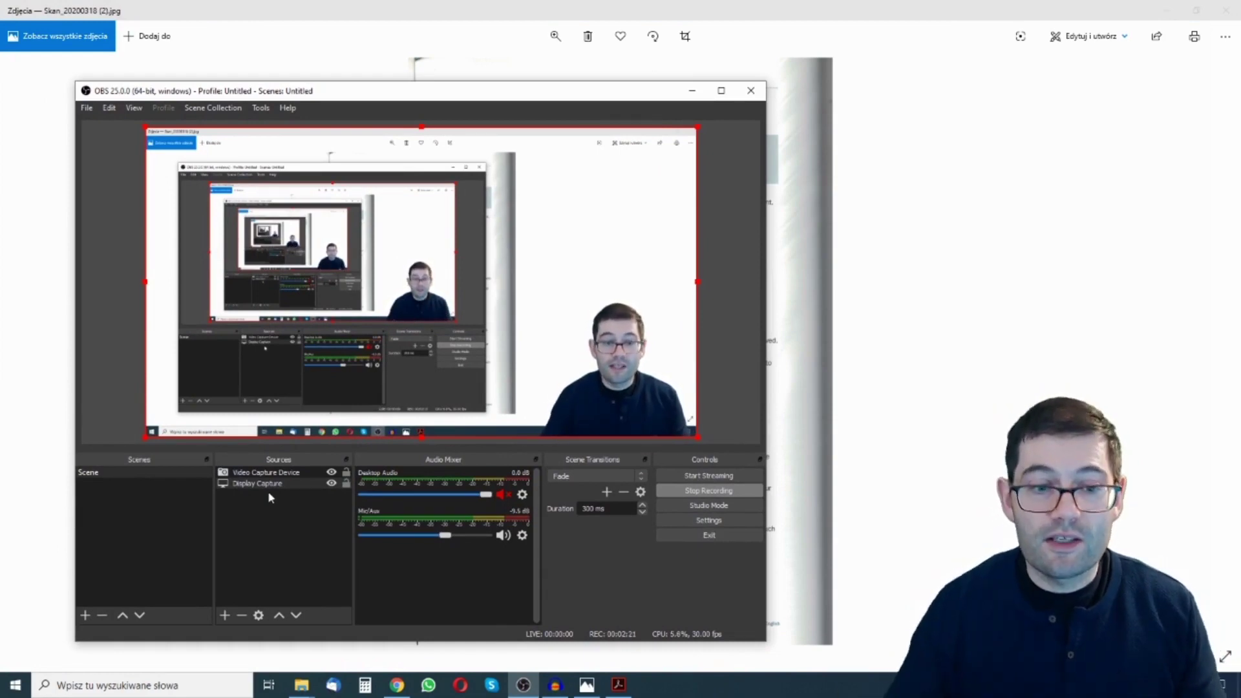
{"action": "left_click", "coordinate": [276, 486]}
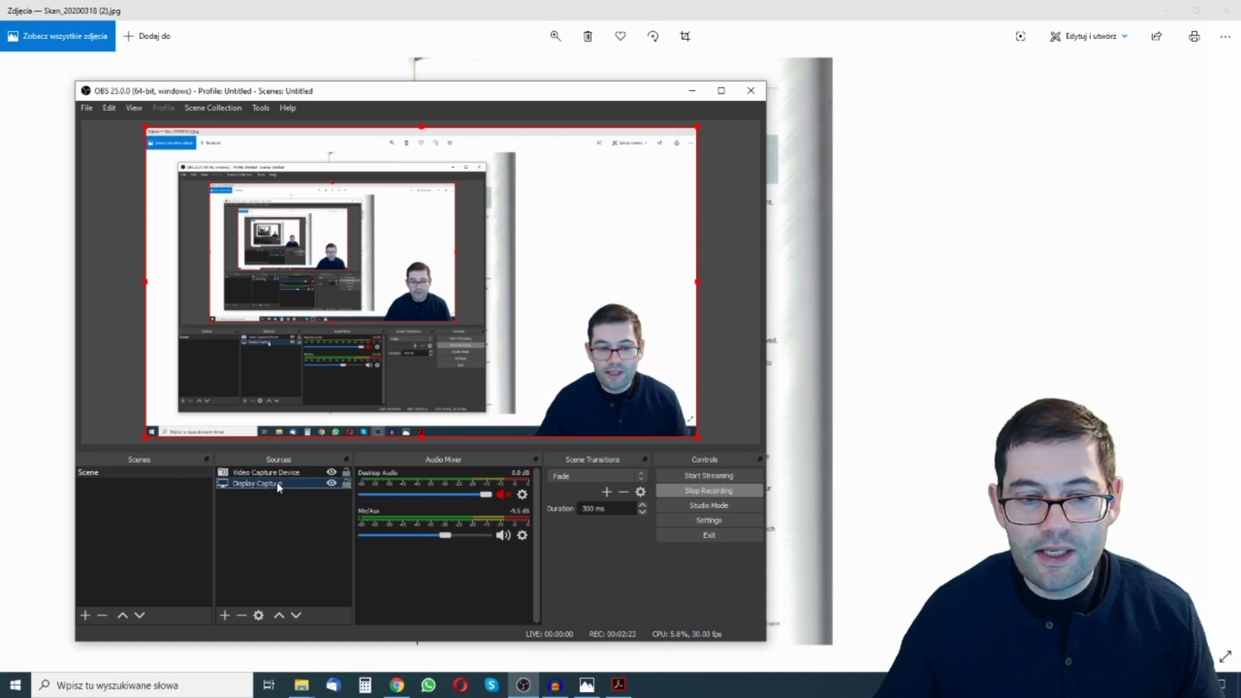
{"action": "left_click", "coordinate": [279, 476]}
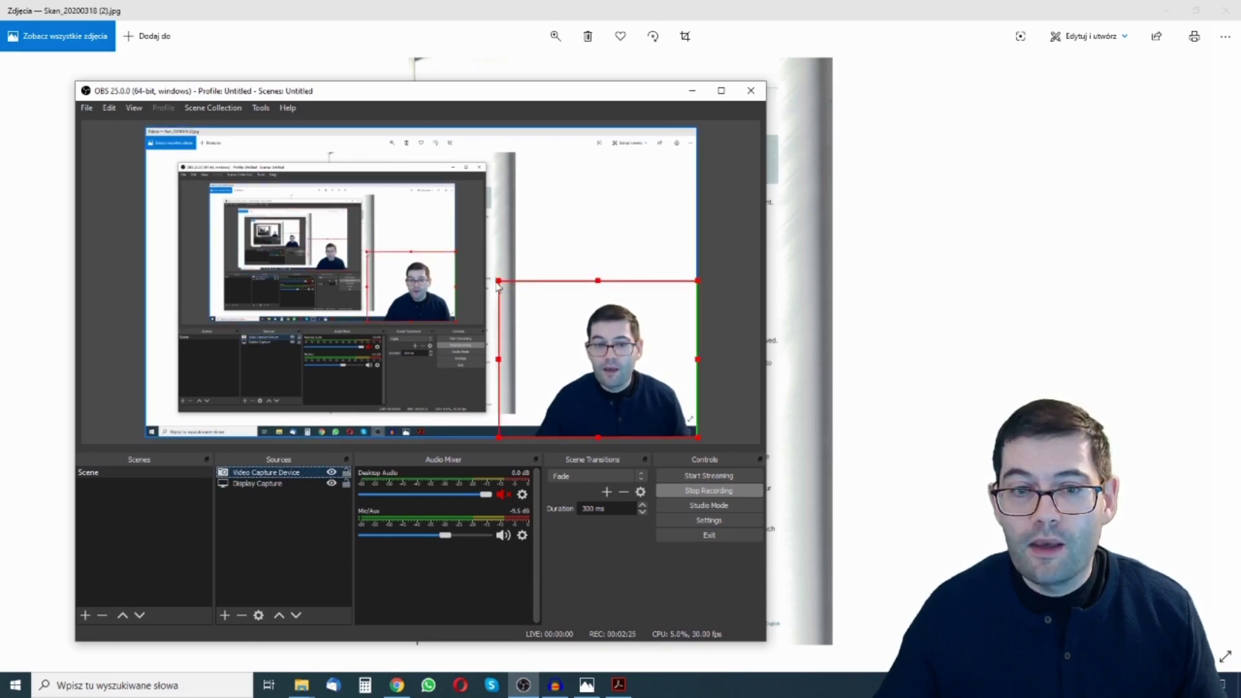
{"action": "left_click_drag", "start_coordinate": [500, 283], "coordinate": [458, 319]}
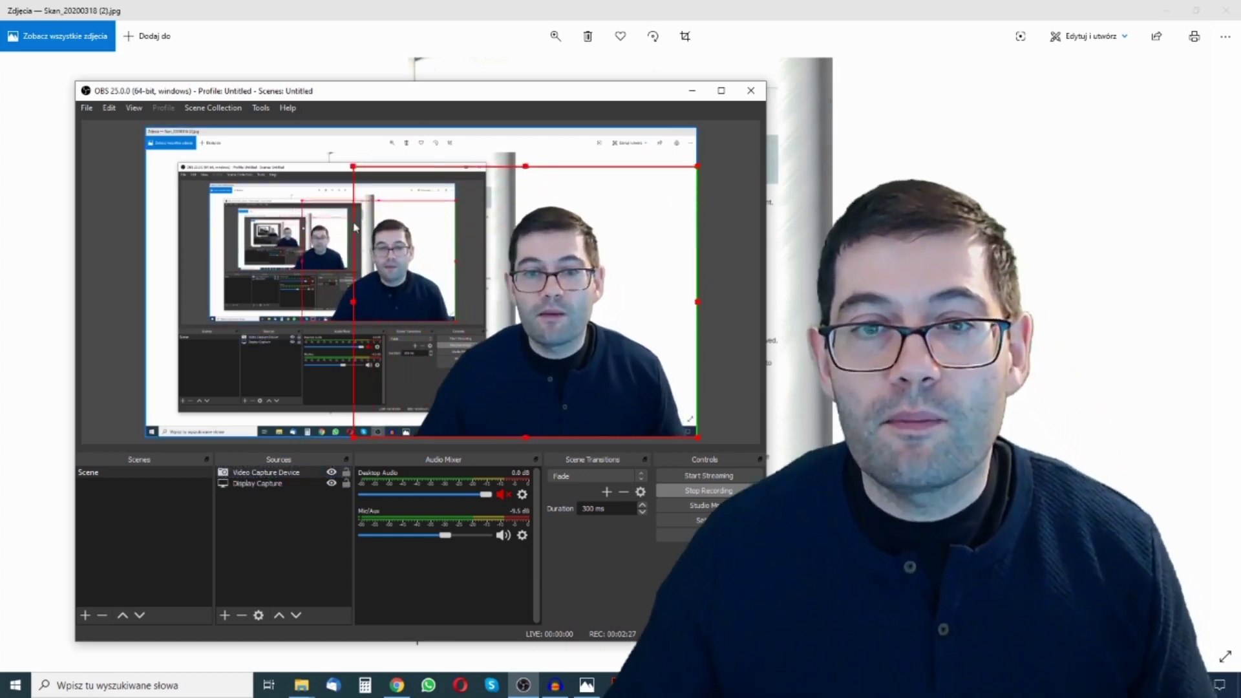
{"action": "left_click_drag", "start_coordinate": [457, 315], "coordinate": [357, 237]}
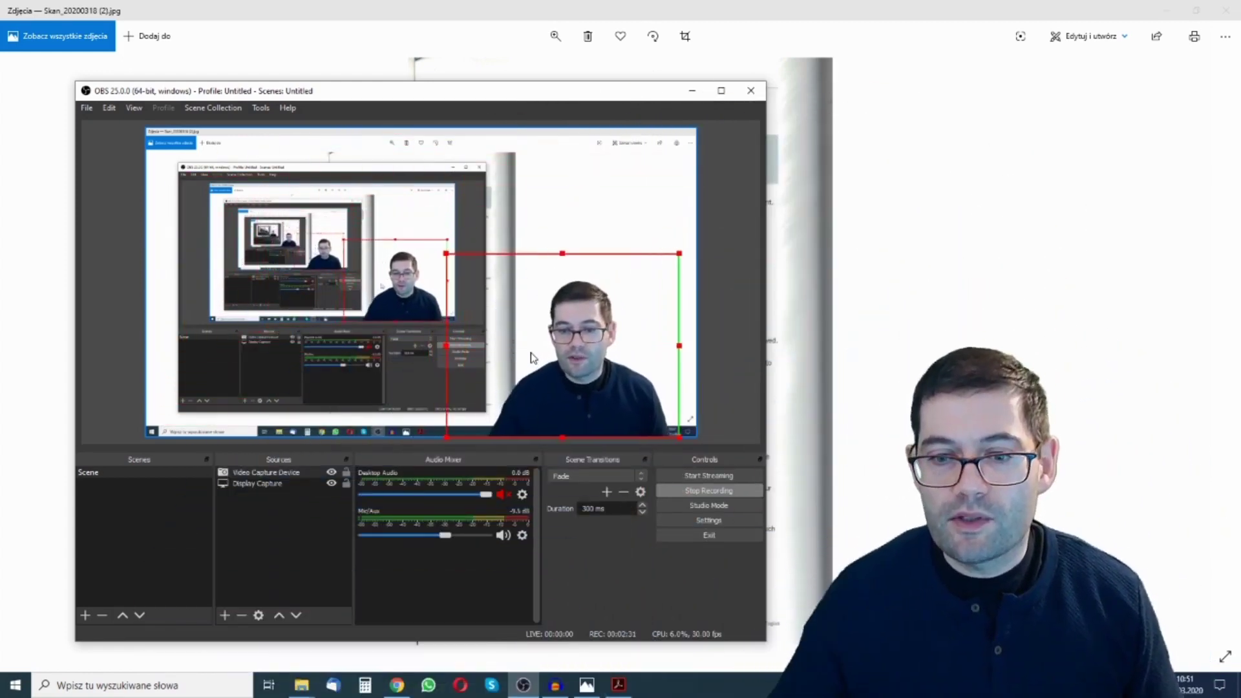
{"action": "left_click_drag", "start_coordinate": [356, 237], "coordinate": [559, 355]}
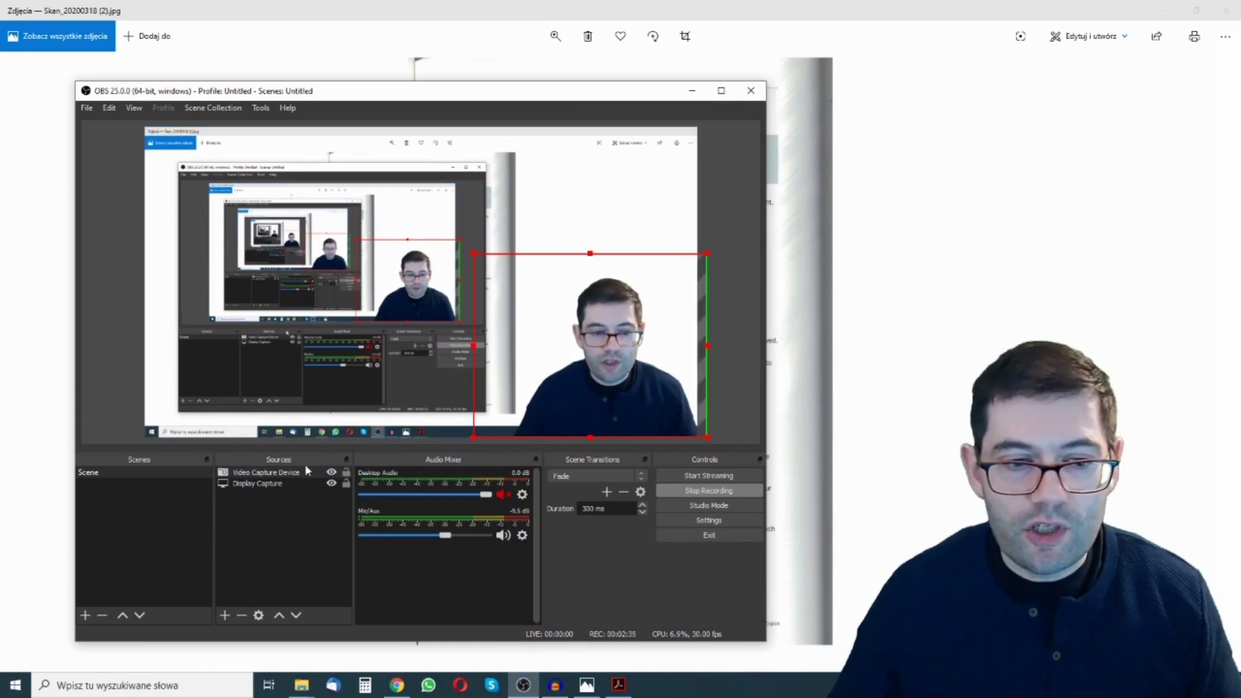
{"action": "left_click", "coordinate": [258, 483]}
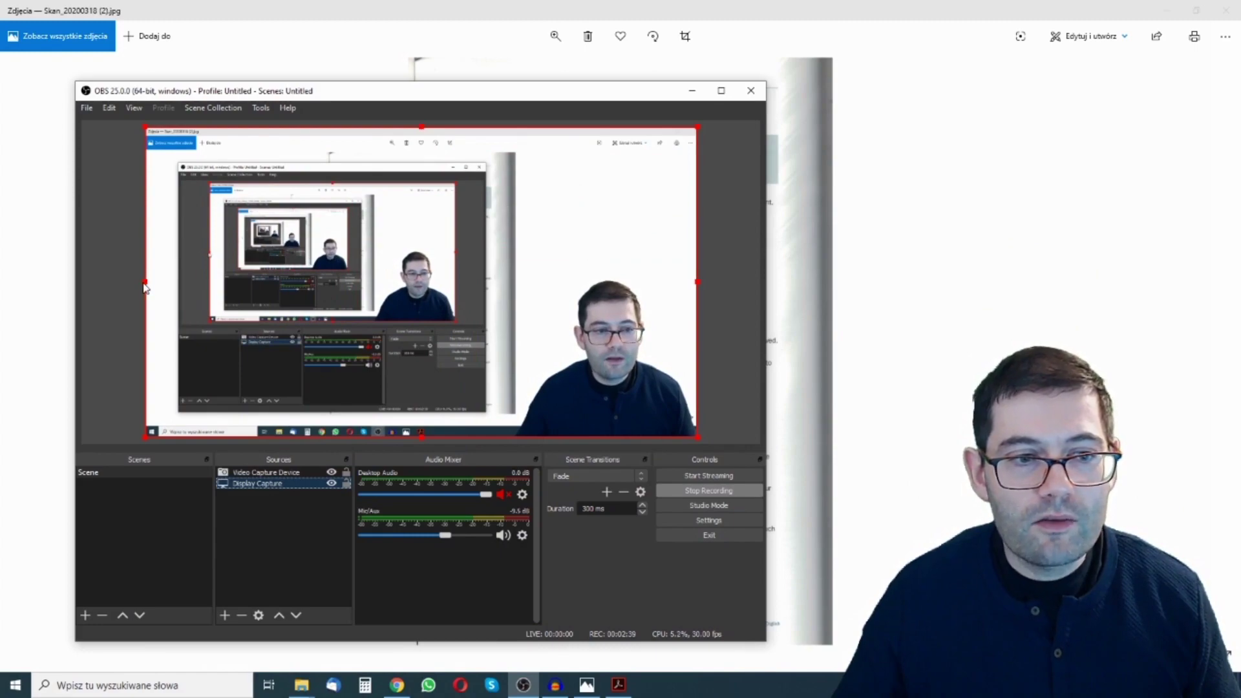
{"action": "mouse_move", "coordinate": [144, 287]}
{"action": "left_mouse_down"}
{"action": "mouse_move", "coordinate": [747, 133]}
{"action": "mouse_move", "coordinate": [532, 77]}
{"action": "left_mouse_up"}
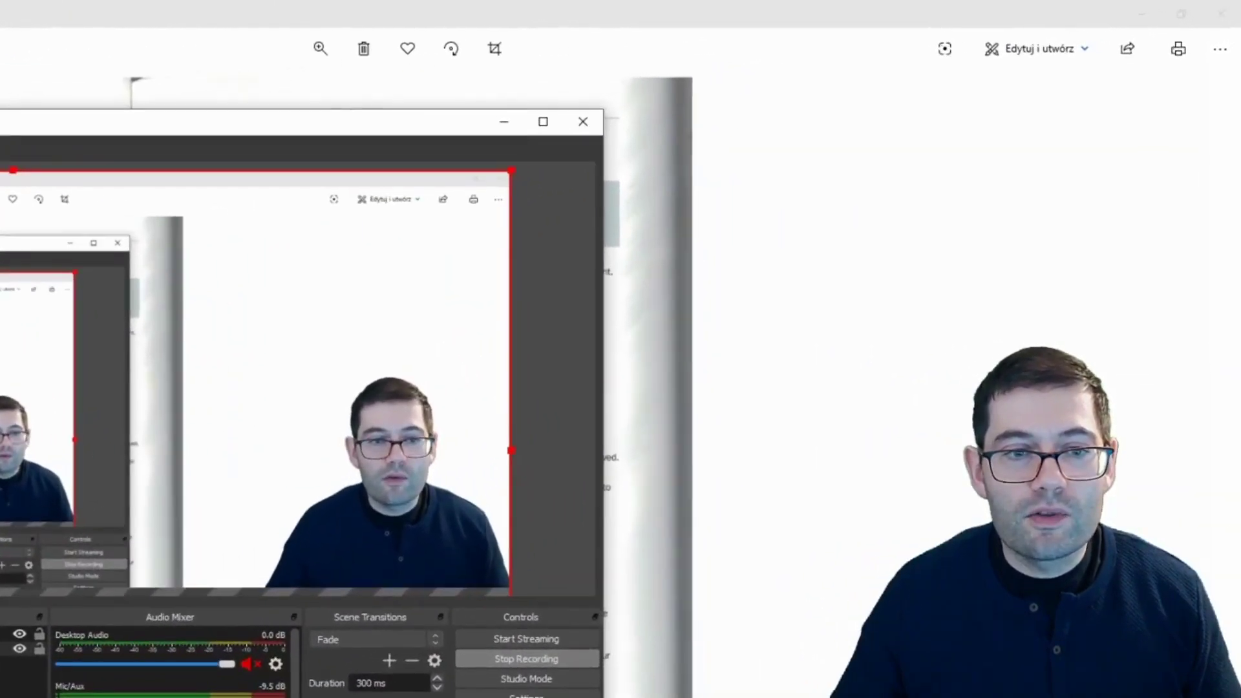
- Fit the display capture back to the canvas with Ctrl+F and switch to the worksheet photo
{"action": "key", "text": "ctrl+f"}
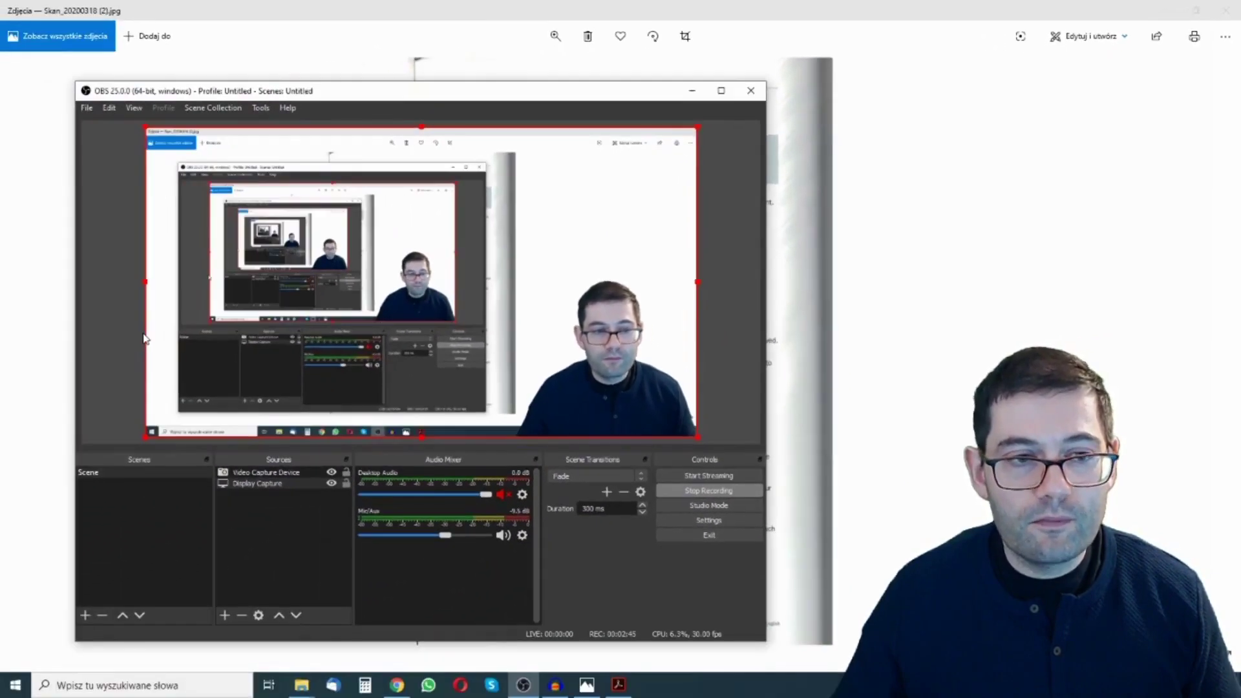
{"action": "key", "text": "alt+Tab"}
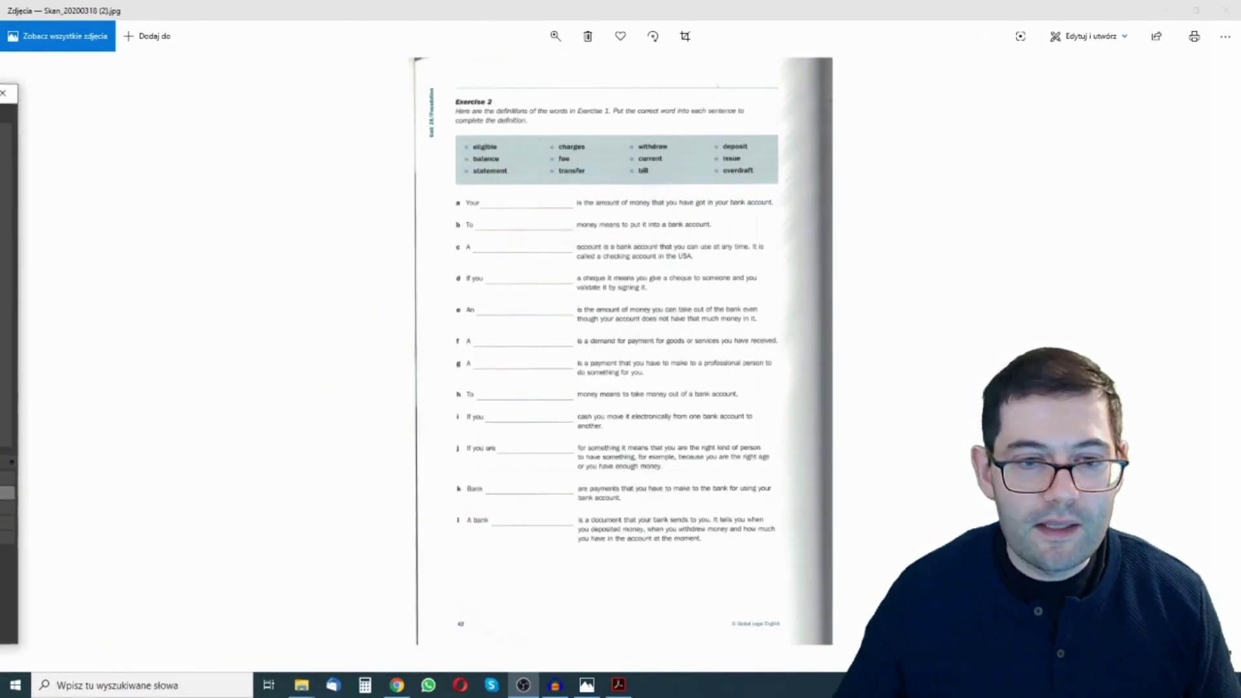